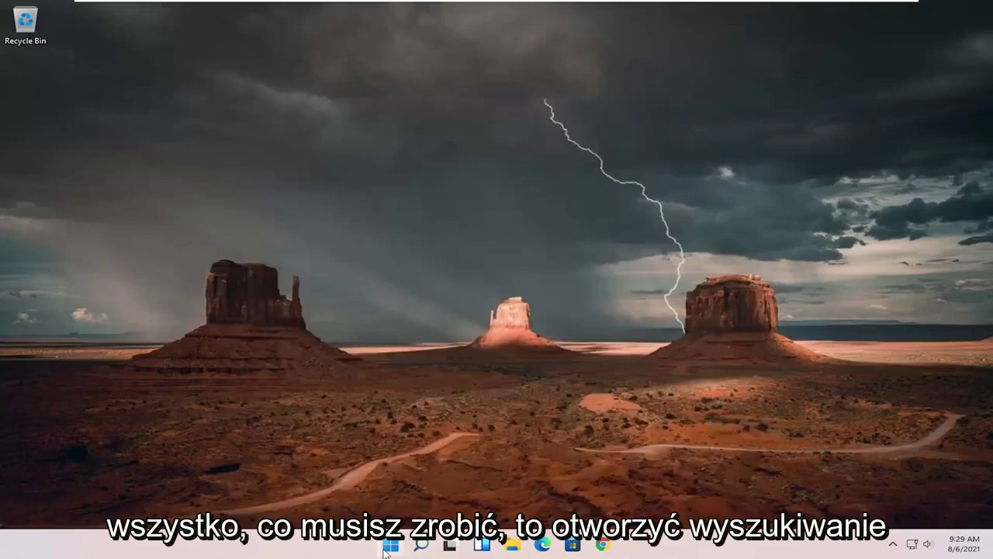
Search Windows for "settings" and open the Settings app
left_click(422, 543)
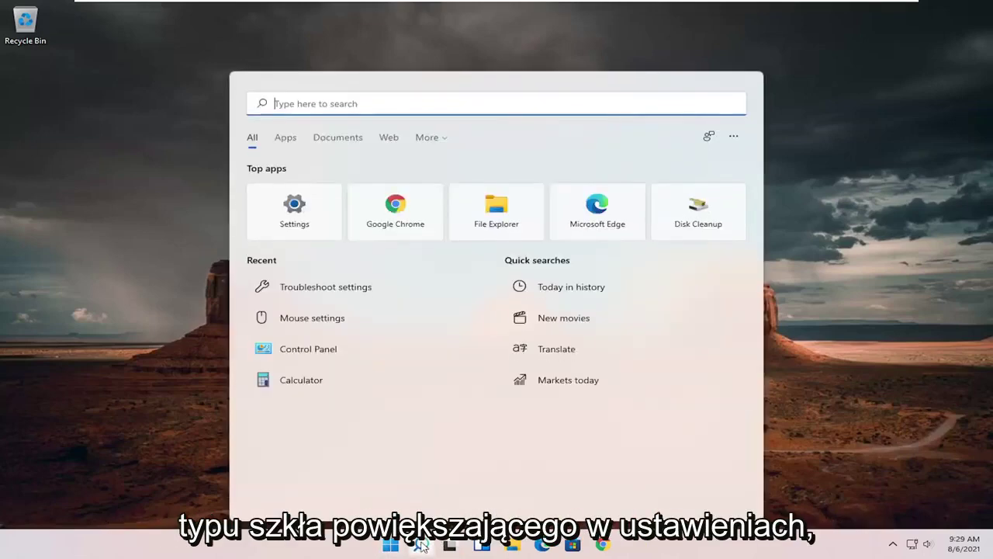
type("settings")
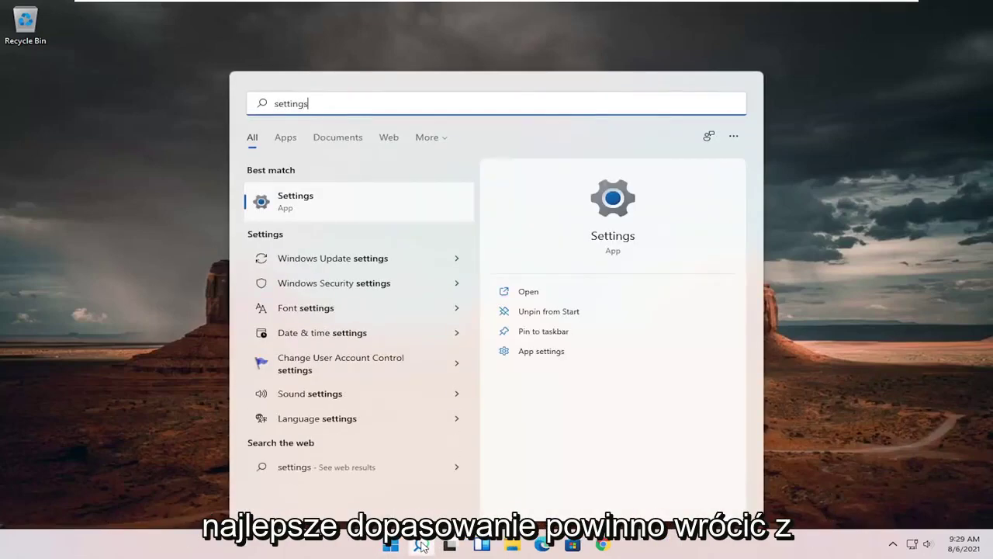
left_click(318, 201)
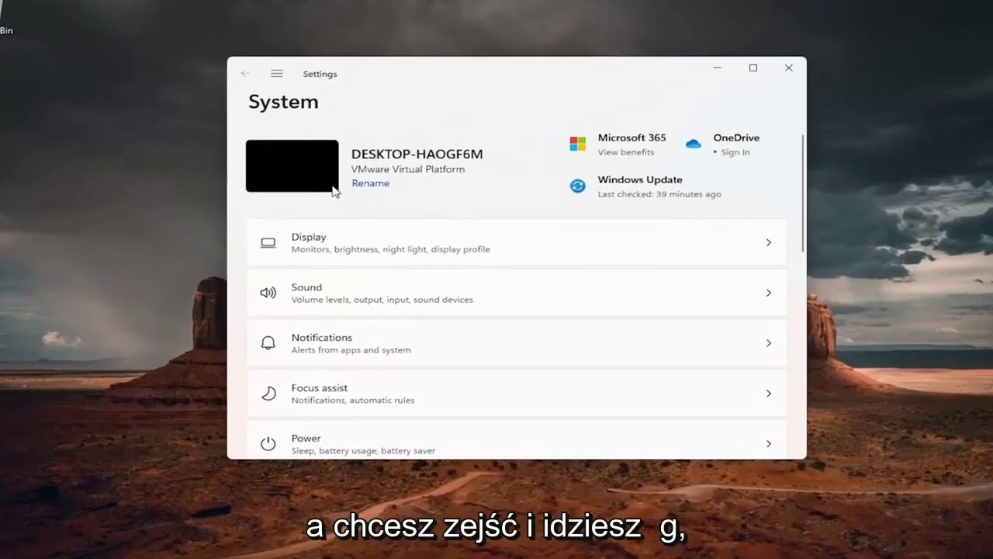
scroll(334, 197, "down", 1)
scroll(295, 155, "up", 1)
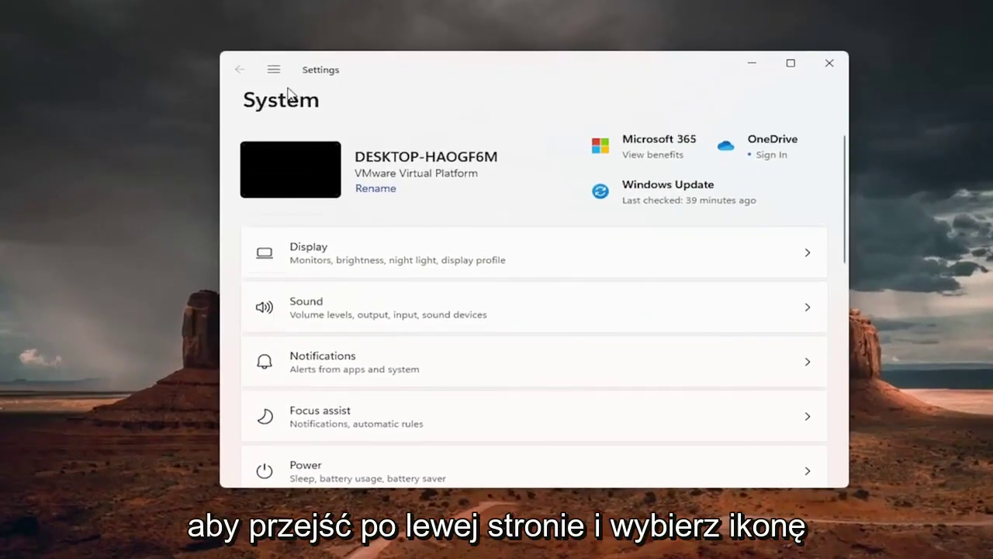
Go to the Advanced network settings page within Network & internet
left_click(274, 69)
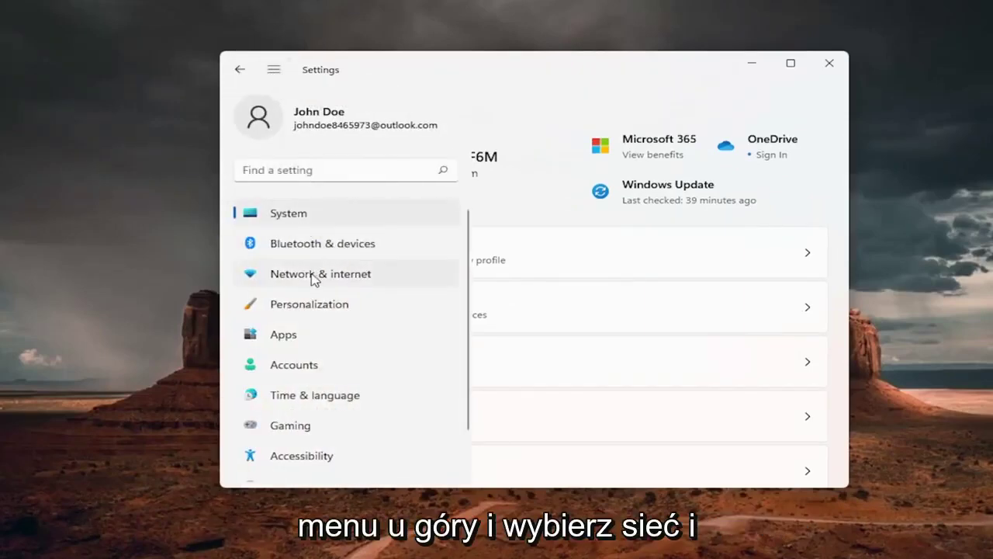
left_click(357, 276)
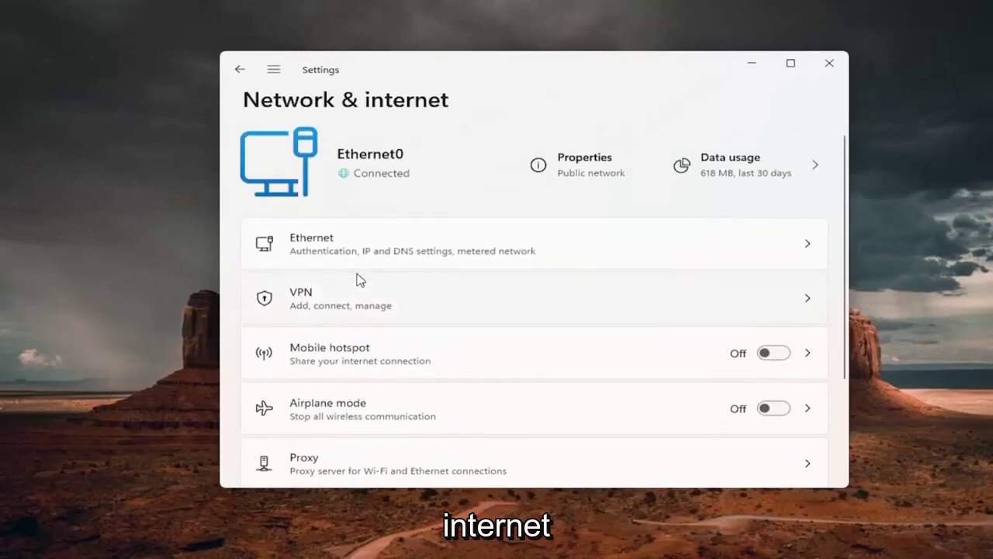
scroll(360, 280, "down", 3)
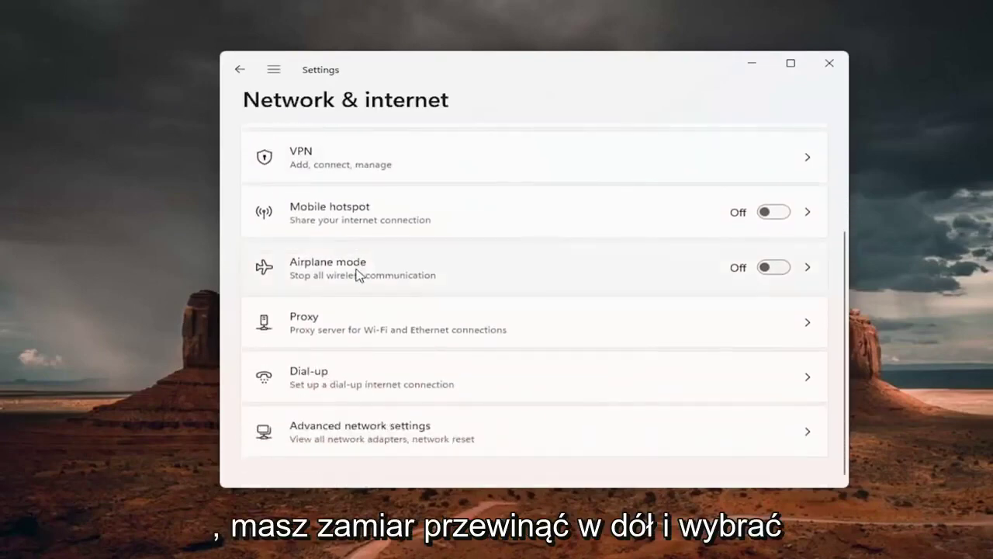
left_click(428, 435)
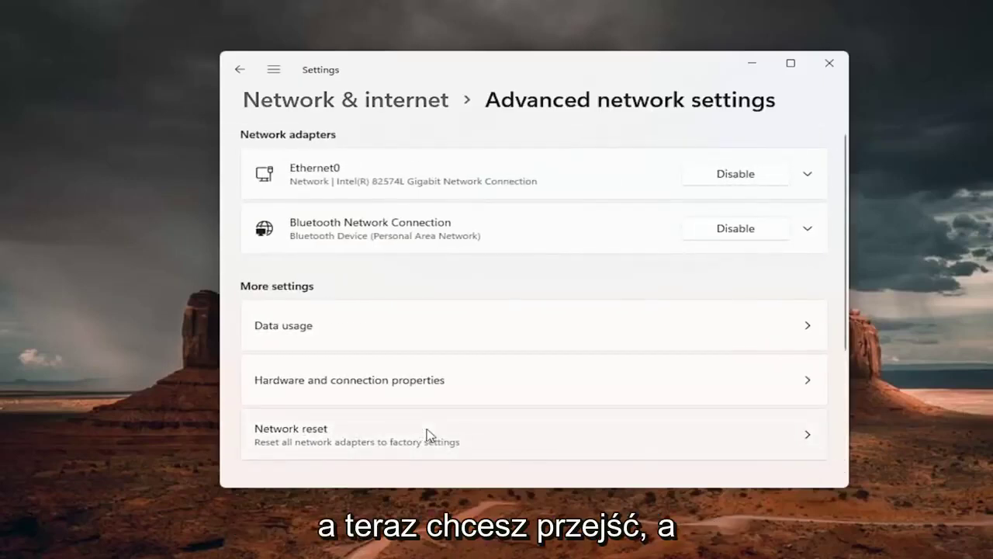
Run a network reset to return all network adapters to factory settings, confirm it, and close Settings
scroll(333, 432, "down", 1)
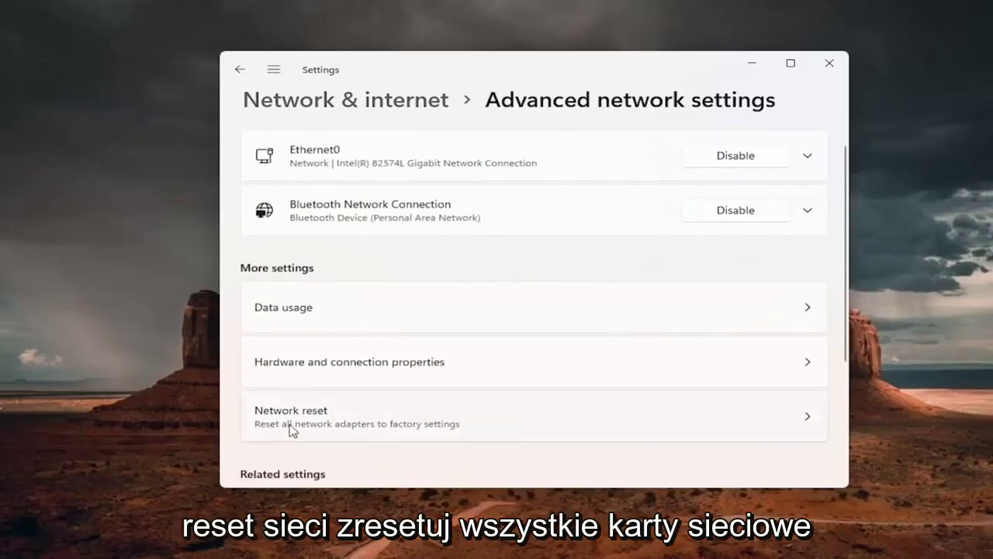
left_click(436, 422)
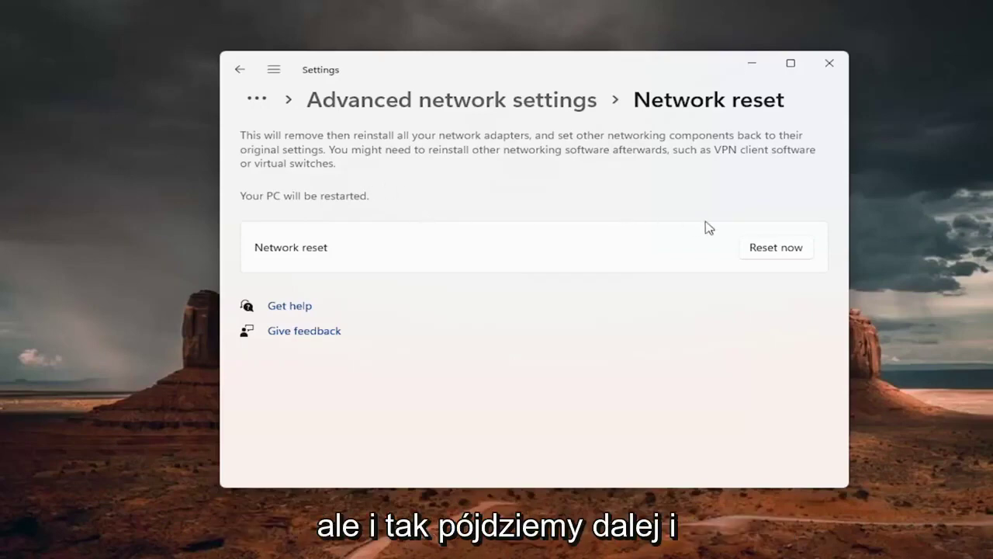
left_click(779, 252)
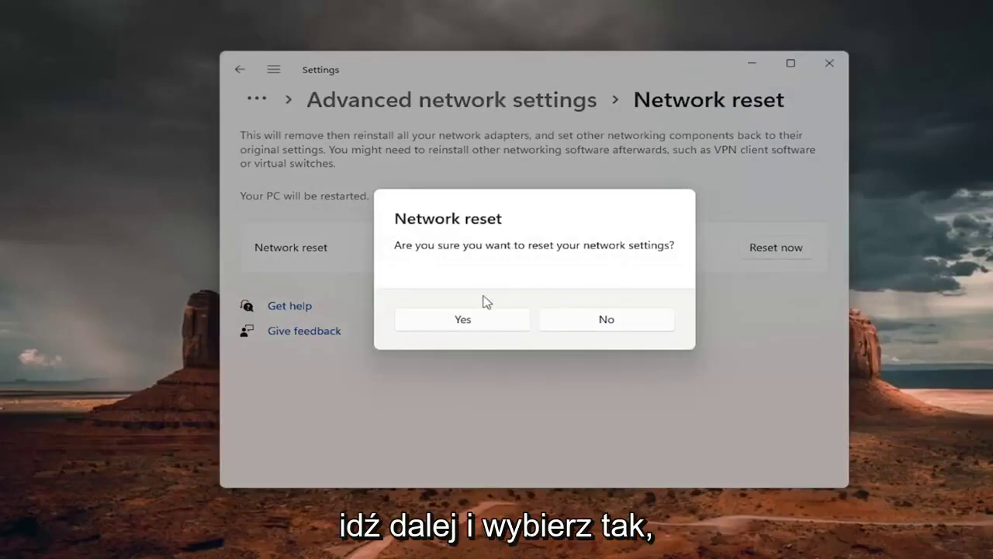
left_click(460, 320)
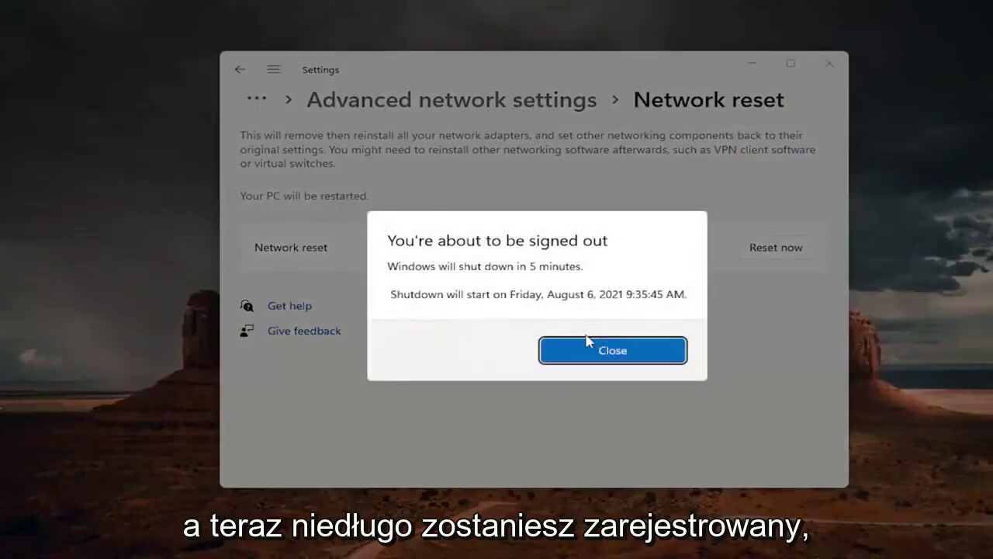
left_click(609, 349)
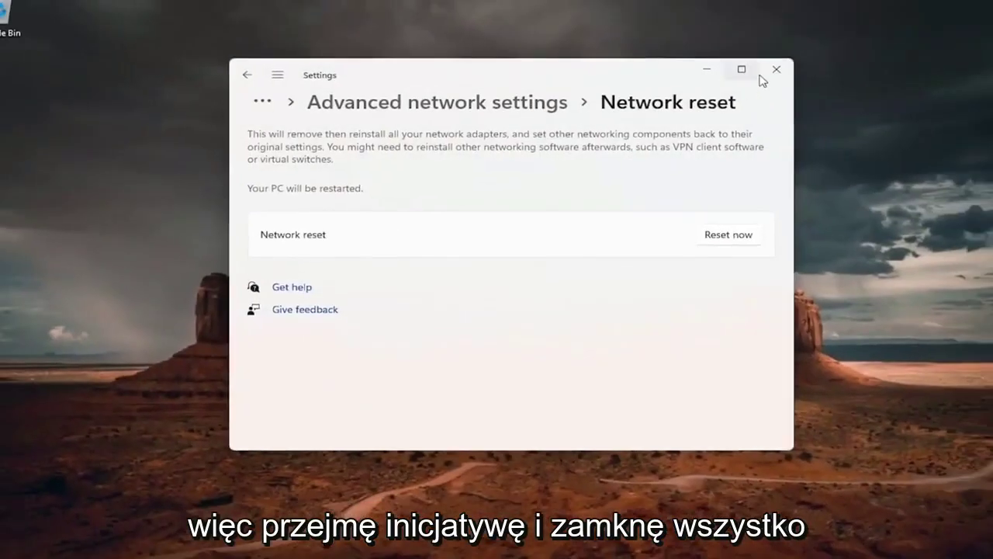
left_click(829, 64)
right_click(388, 544)
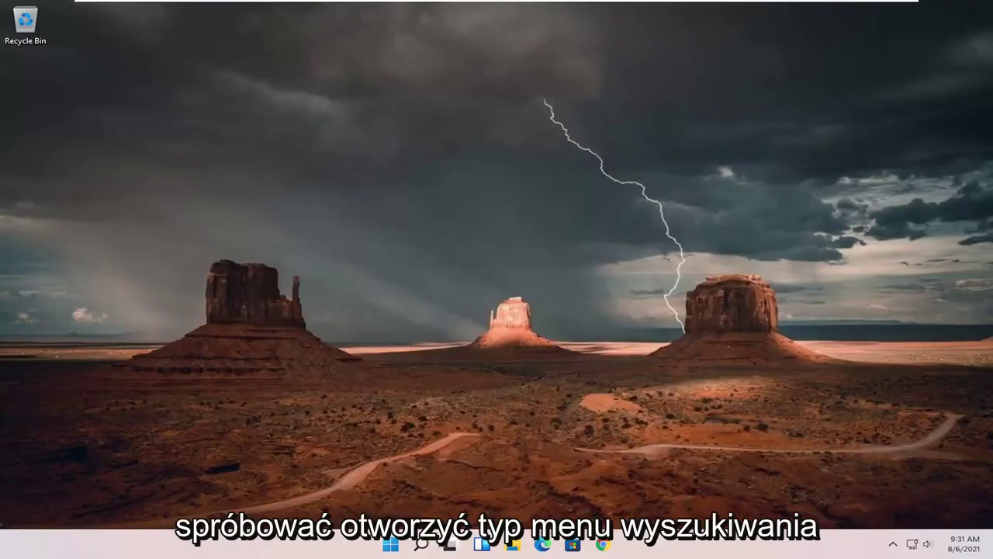
Search Windows for "control panel", open Control Panel, and show its items as large icons
left_click(422, 543)
type("control pane")
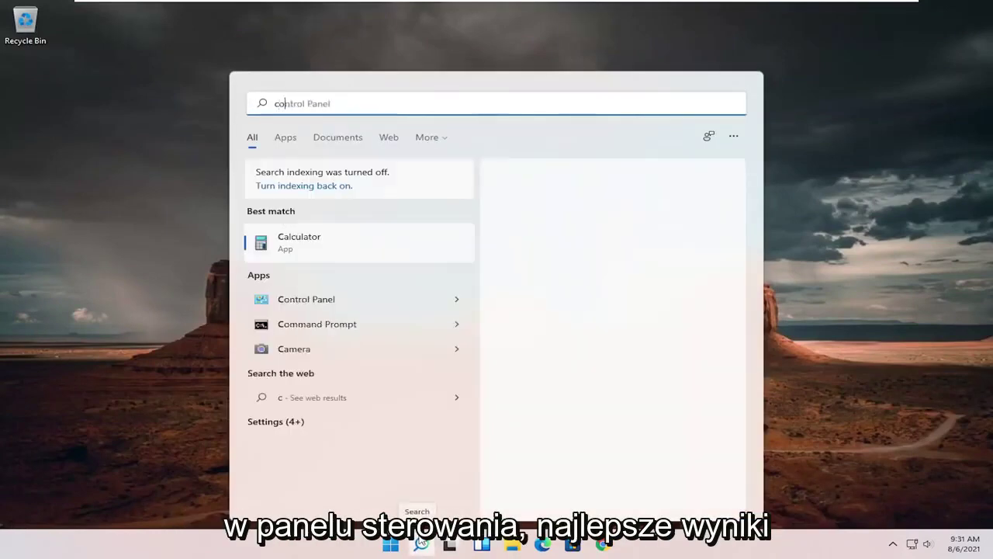
type("l")
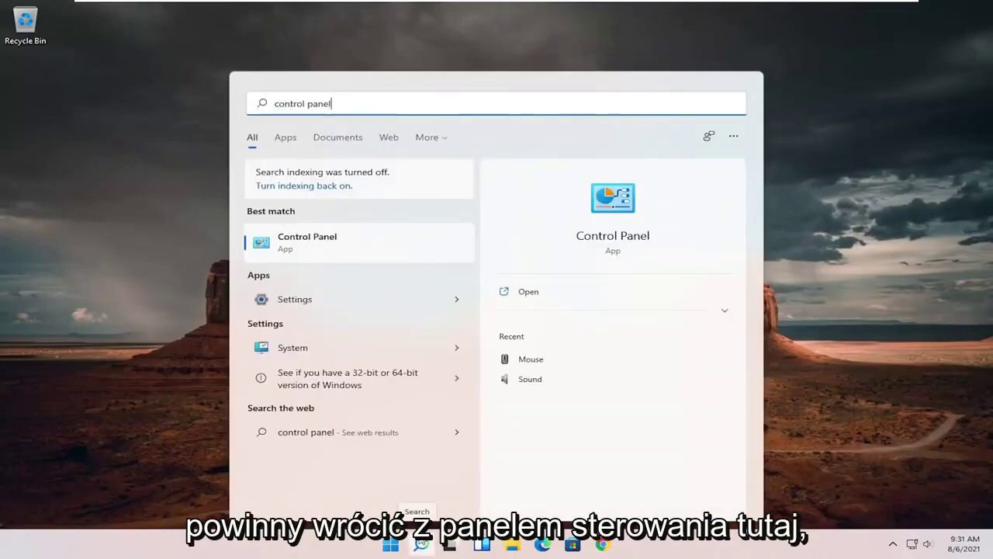
left_click(370, 245)
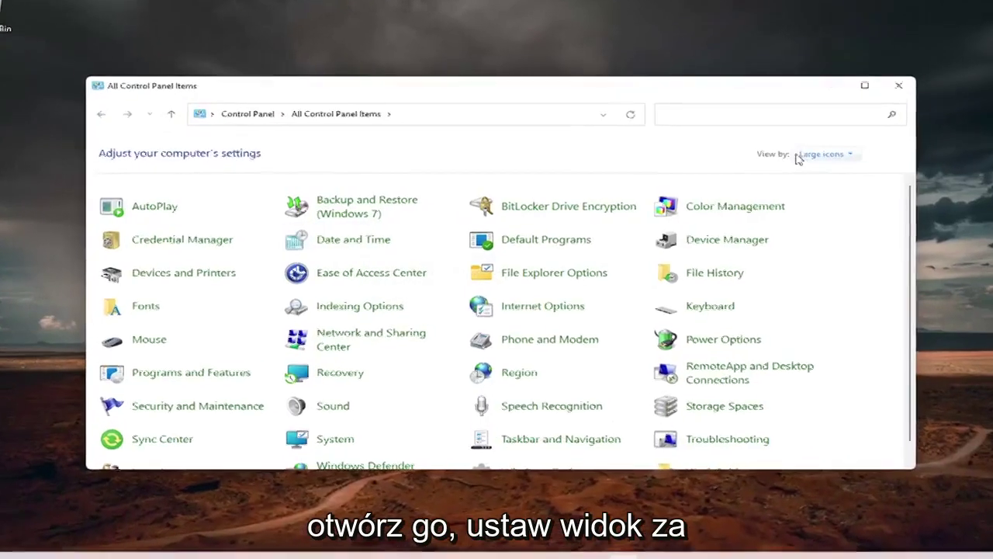
left_click(806, 157)
left_click(857, 190)
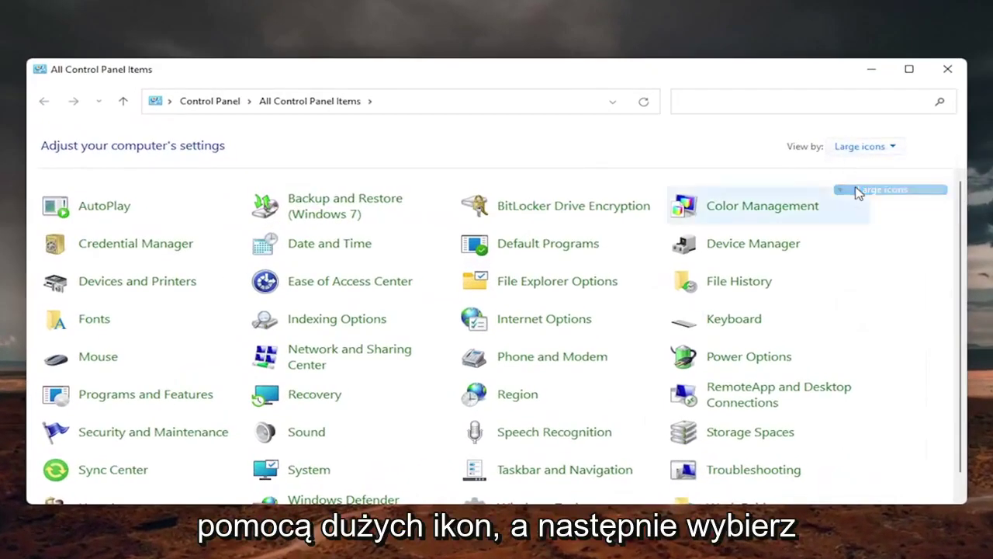
From Network and Sharing Center, open the Internet Protocol Version 4 (TCP/IPv4) properties of the Ethernet0 connection
left_click(343, 355)
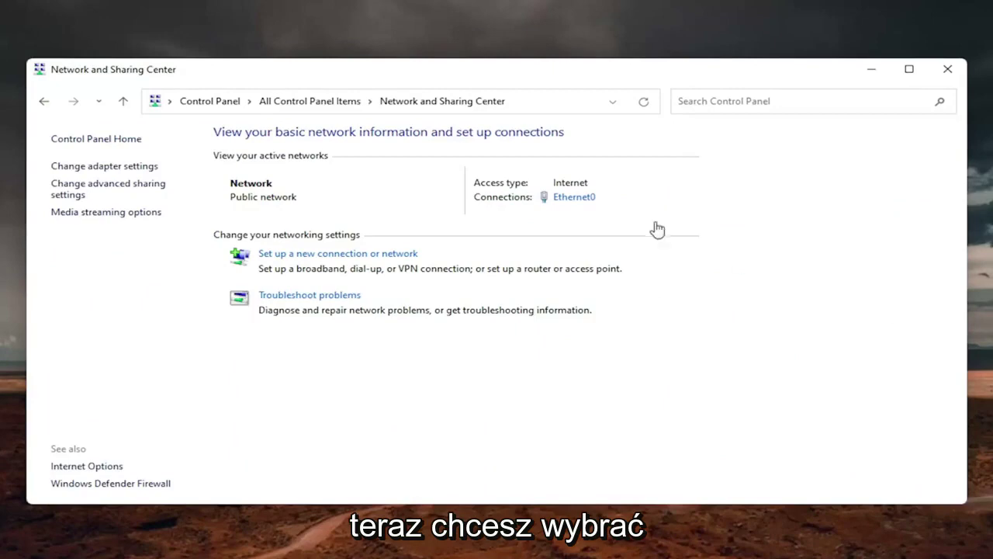
left_click(578, 200)
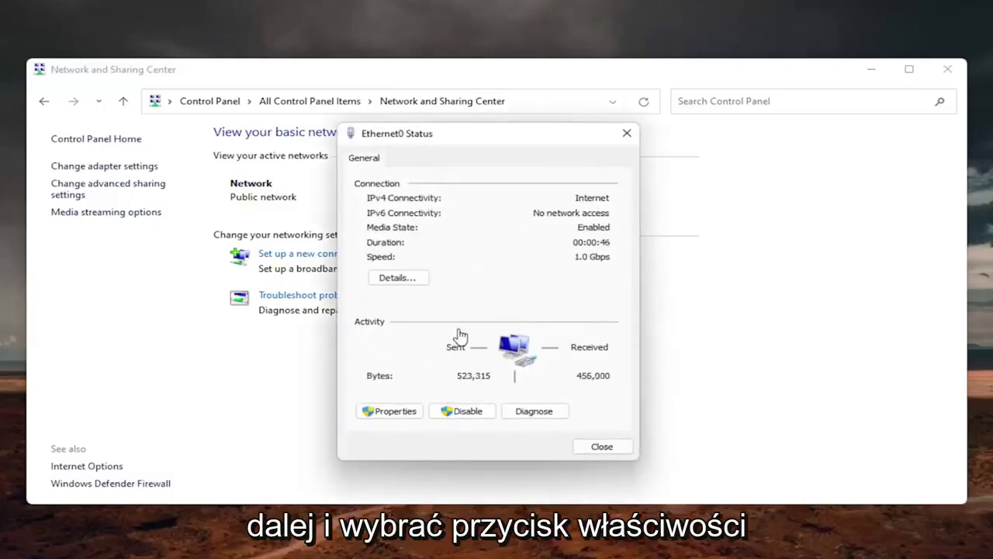
left_click(391, 413)
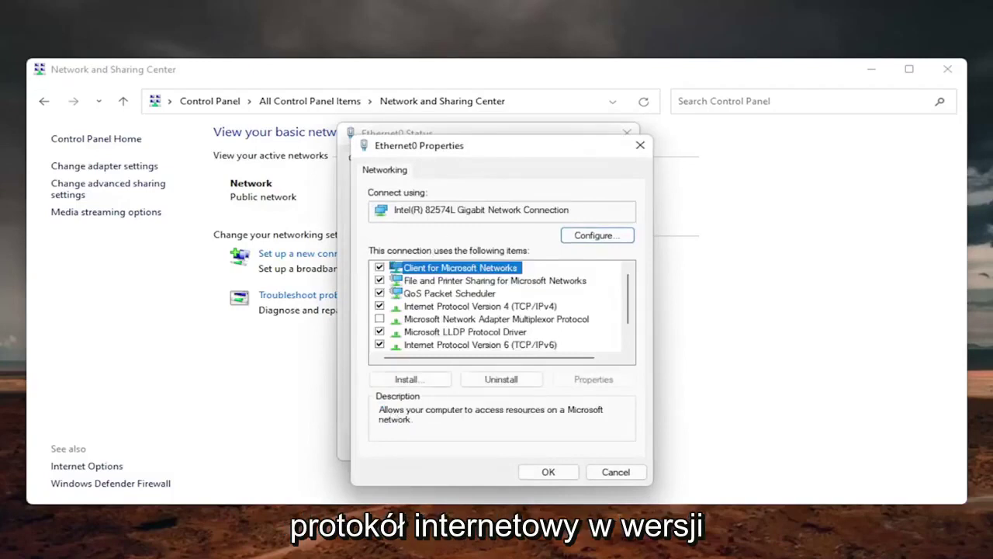
left_click_drag(459, 156, 454, 140)
left_click(486, 293)
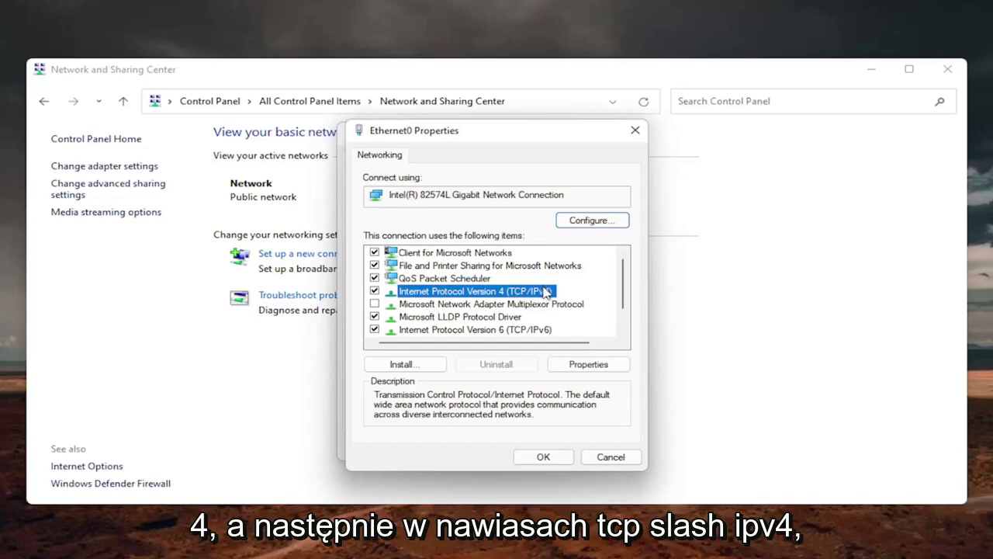
left_click(585, 365)
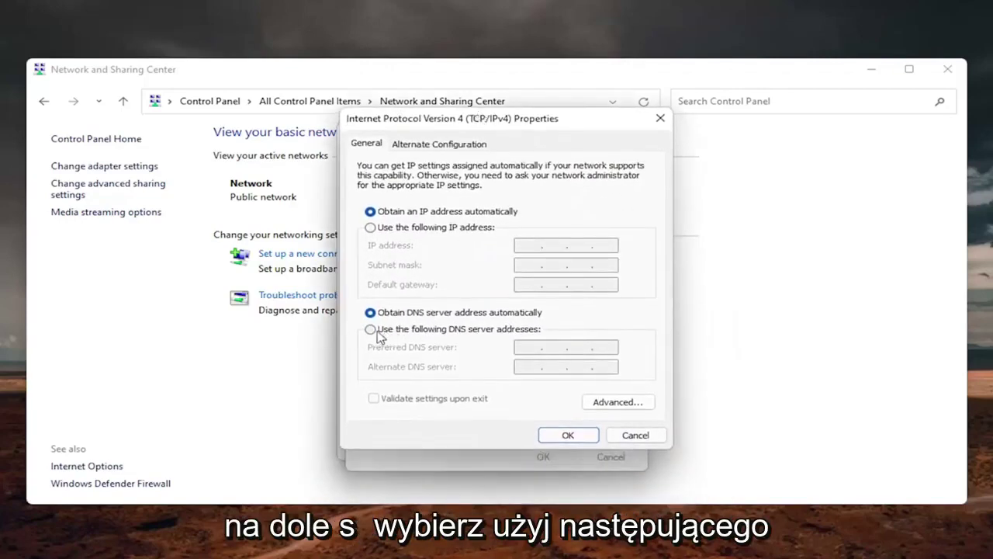
Set the preferred DNS server to 8.8.8.8 and the alternate to 8.8.4.4, validate the settings upon exit, and dismiss the diagnostics
left_click(377, 334)
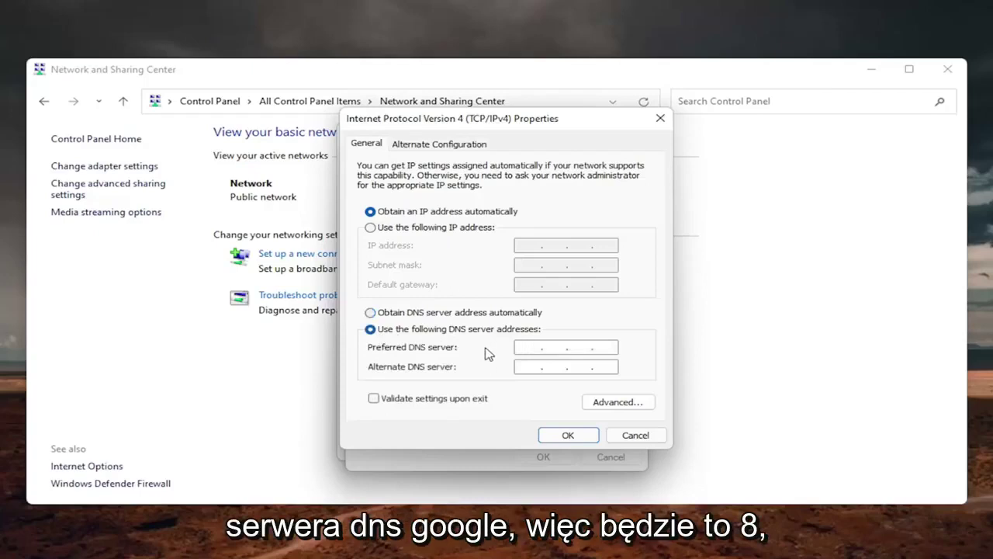
type("8")
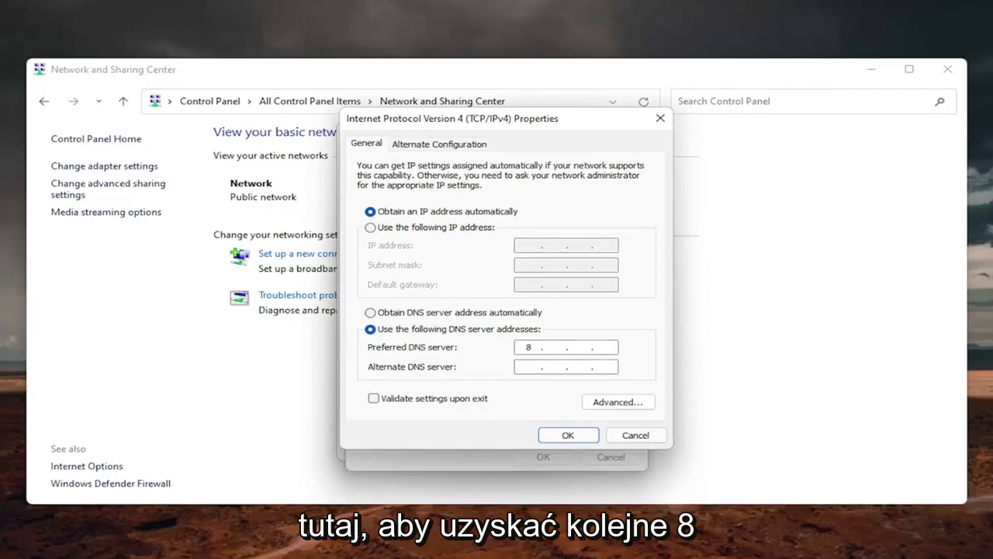
type(".8.8.8")
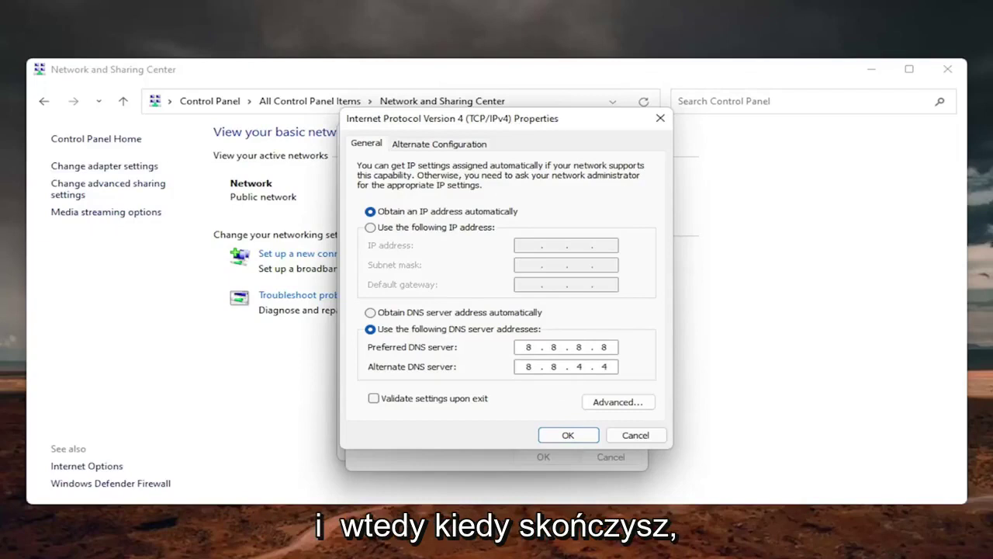
left_click(374, 398)
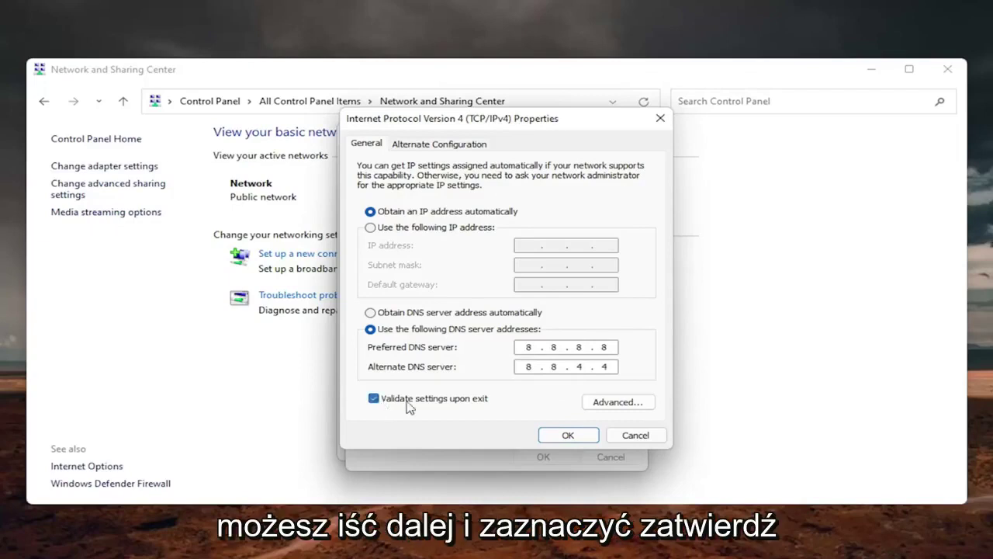
left_click(558, 436)
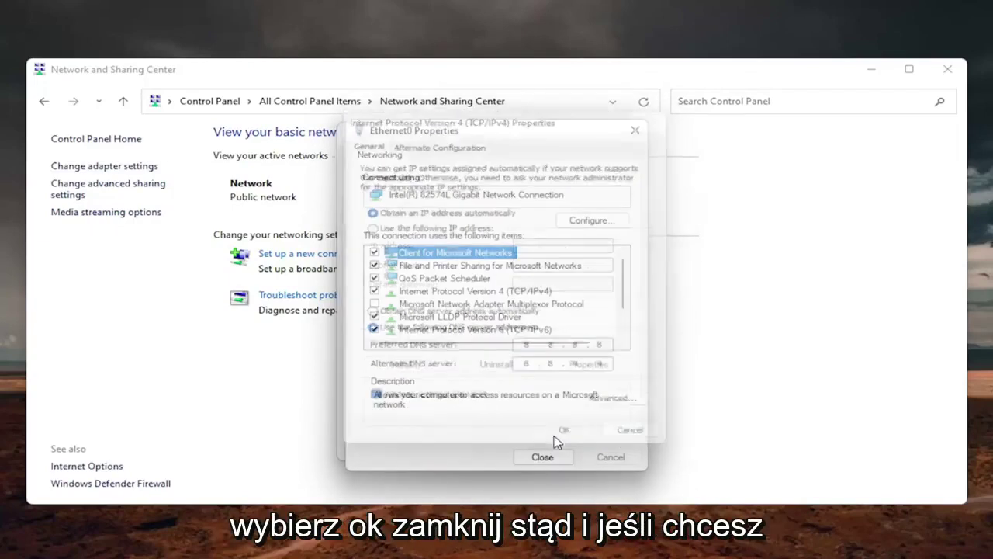
left_click(546, 461)
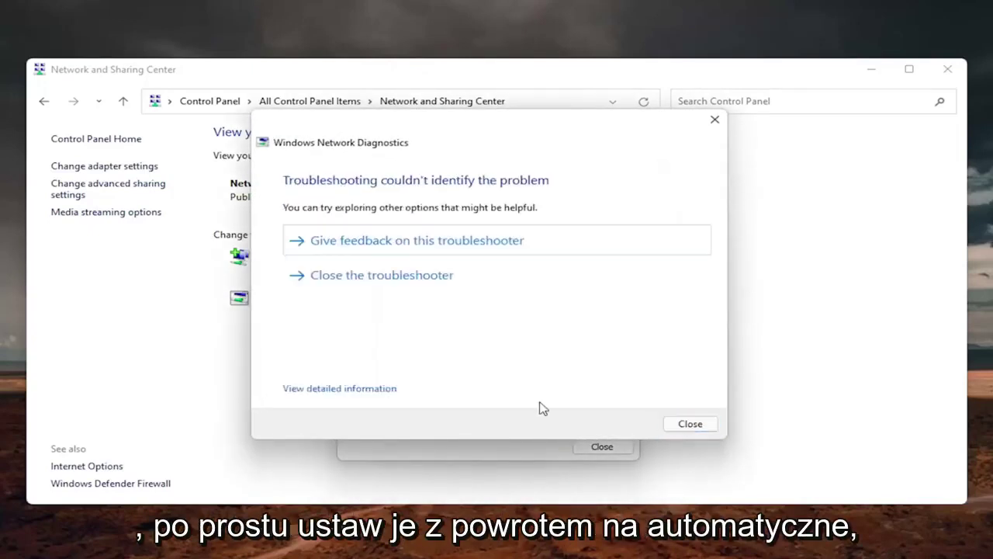
left_click(690, 423)
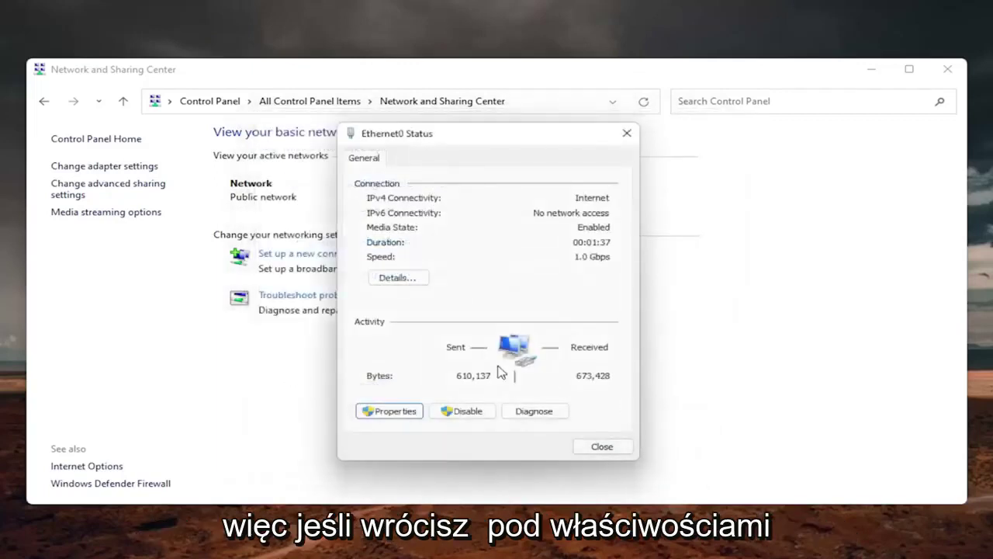
Set the Ethernet0 connection's Internet Protocol Version 4 properties to obtain the DNS server address automatically
left_click(393, 410)
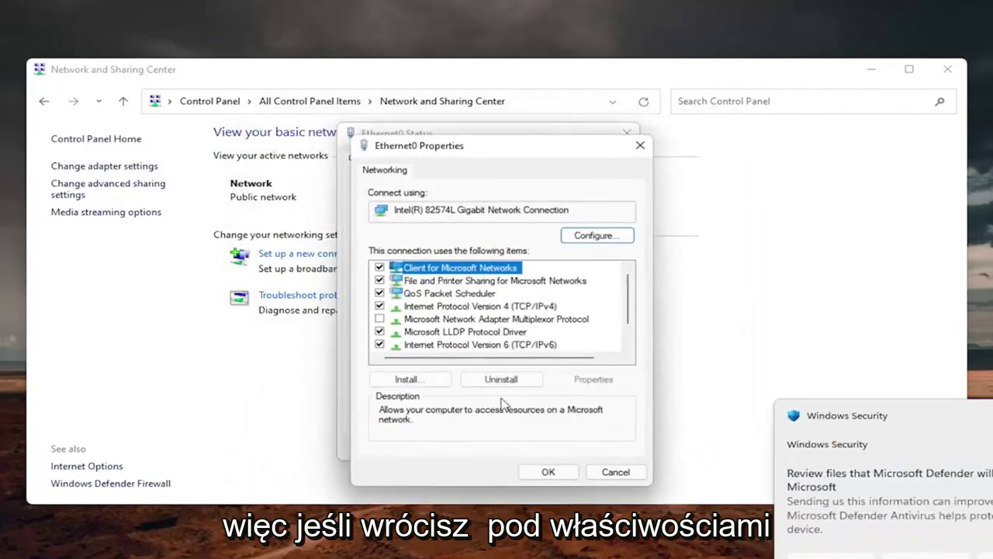
left_click(473, 306)
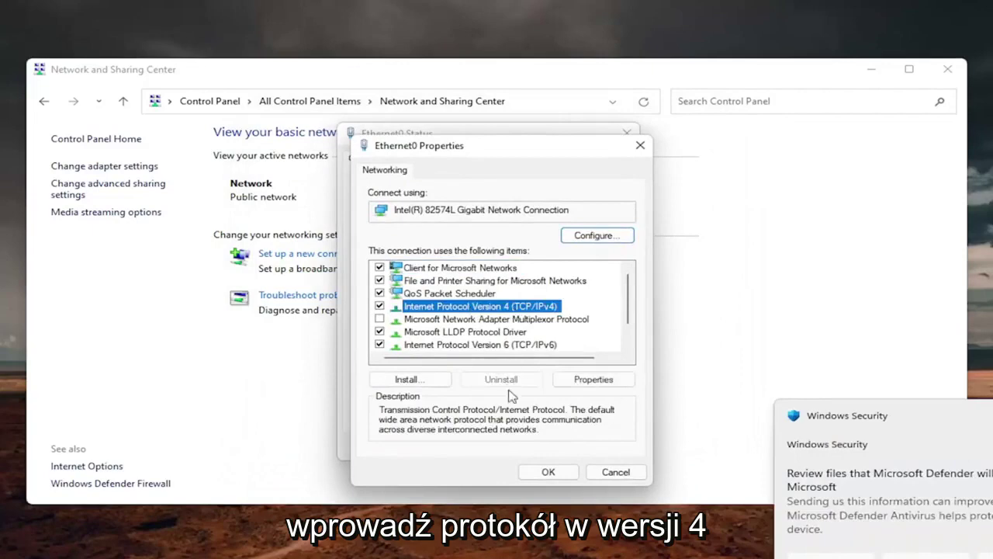
left_click(594, 380)
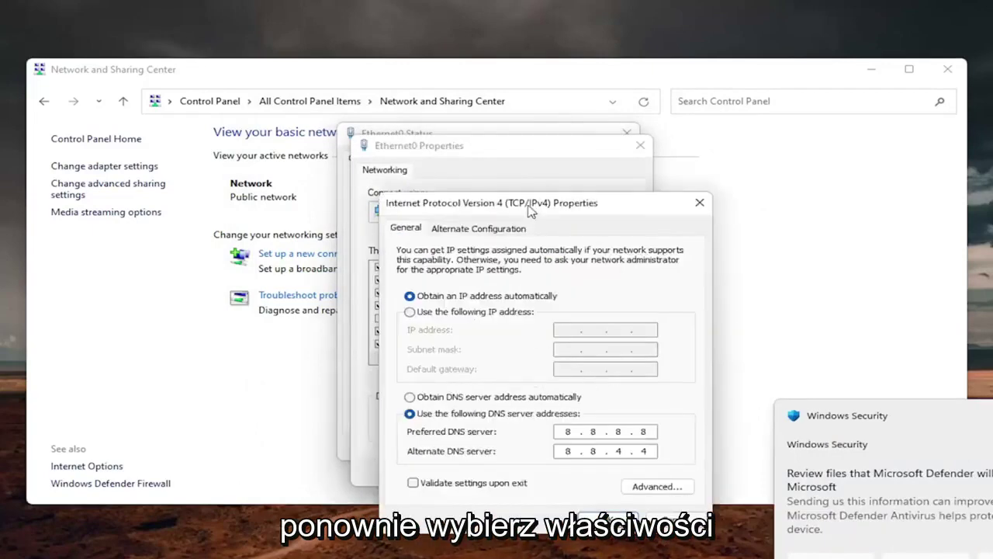
left_click_drag(534, 208, 507, 140)
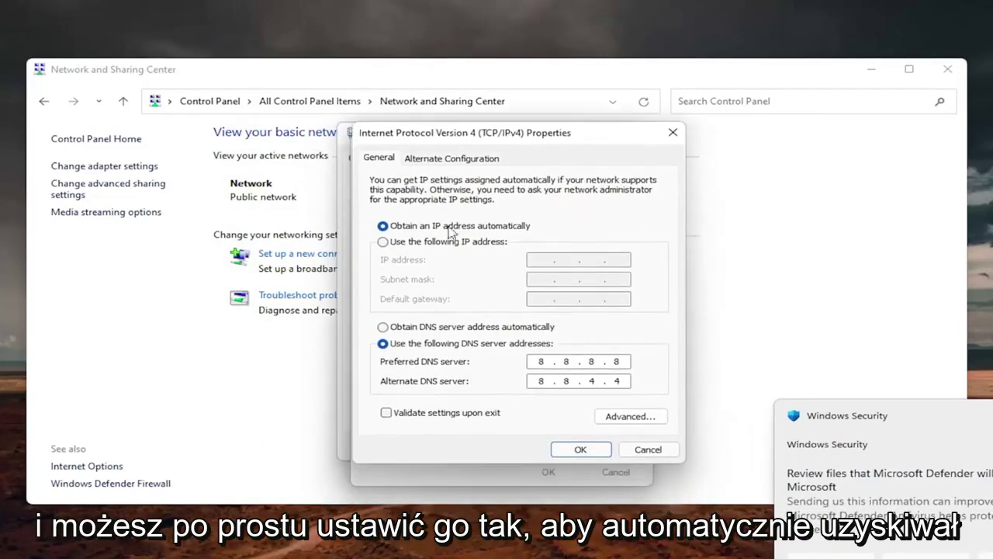
left_click(383, 329)
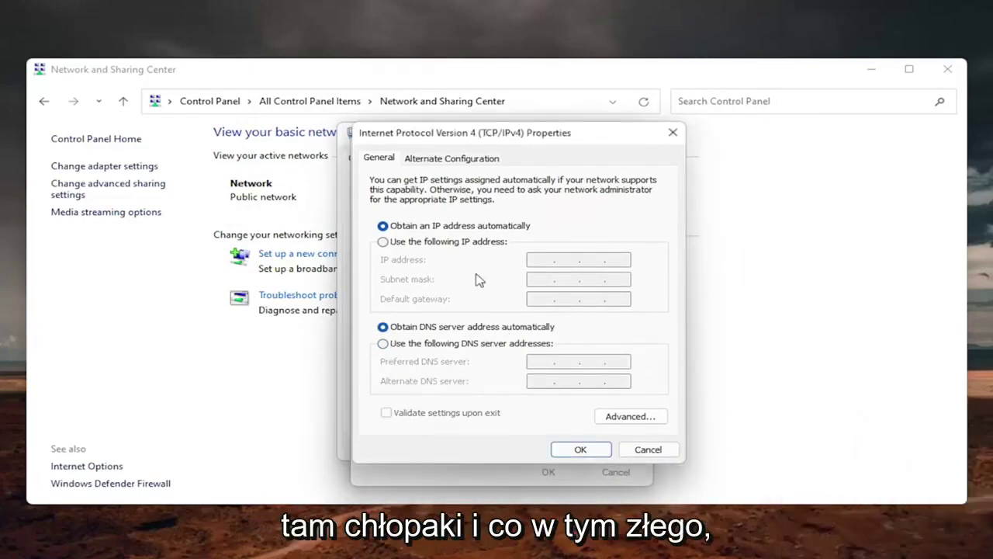
left_click(582, 449)
Close the Ethernet0 properties and status dialogs along with the Network and Sharing Center window
left_click(639, 147)
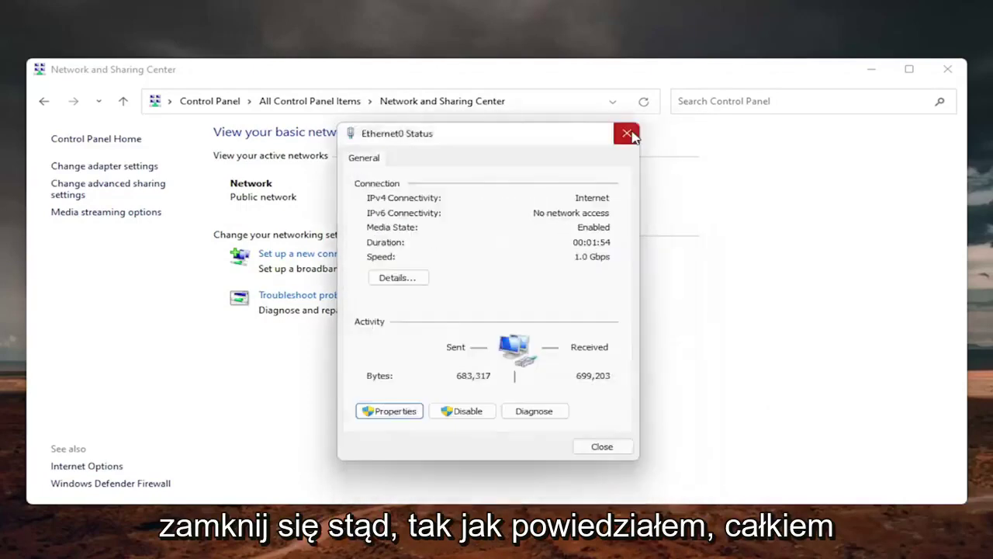
left_click(628, 137)
left_click(947, 69)
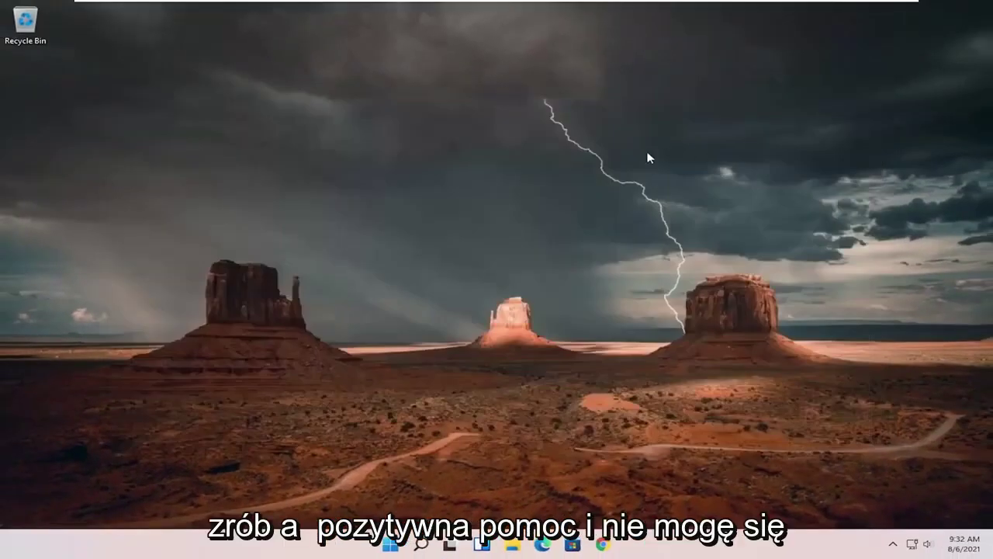